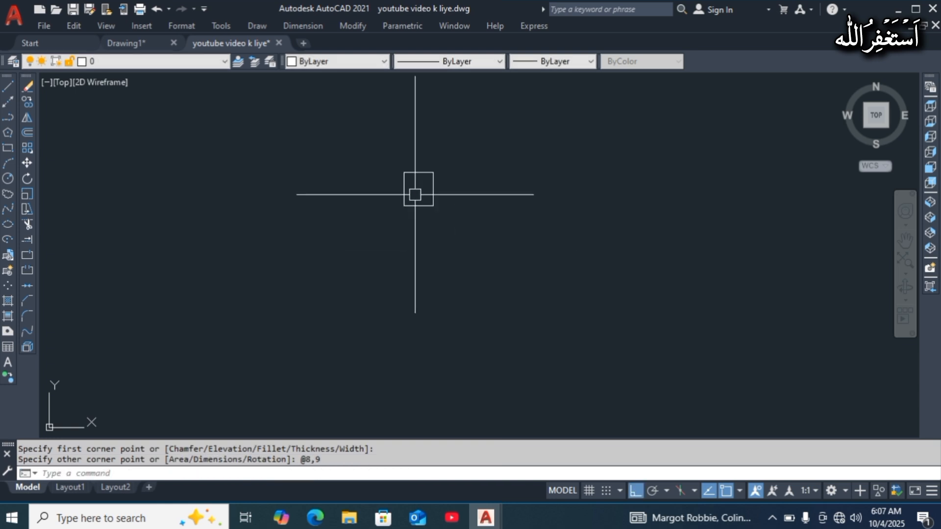
# Create a rectangular array of the rectangle and open its Columns option for editing
pyautogui.write('ar')
pyautogui.press('Return')
pyautogui.click(460, 292)
pyautogui.click(305, 346)
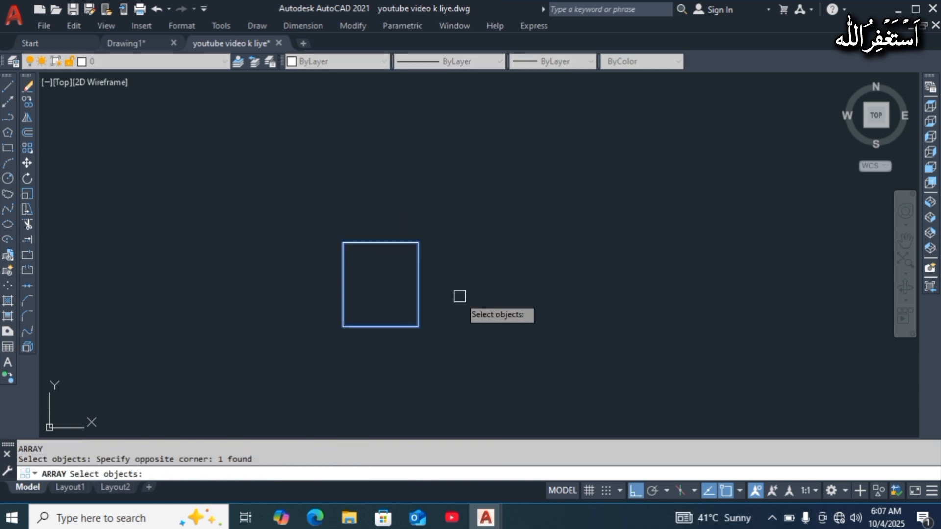
pyautogui.press('Return')
pyautogui.write('r')
pyautogui.press('Return')
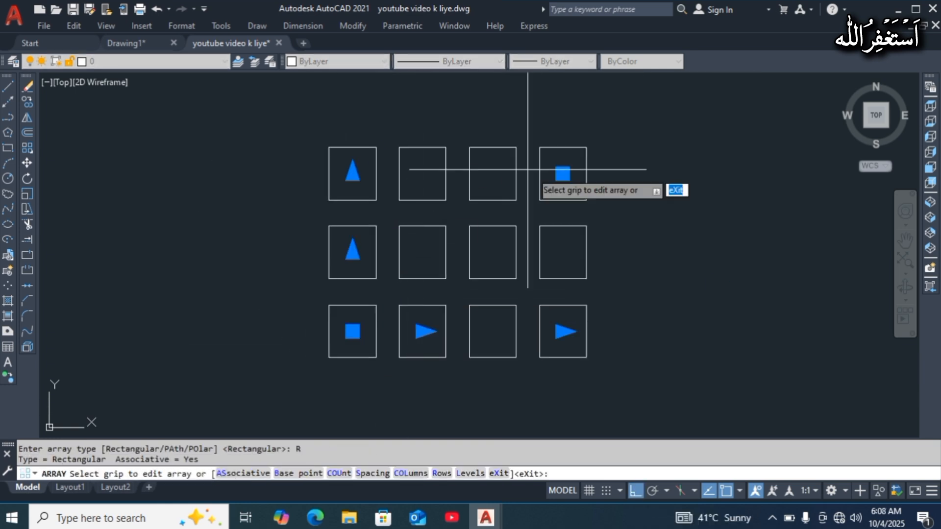
pyautogui.click(411, 474)
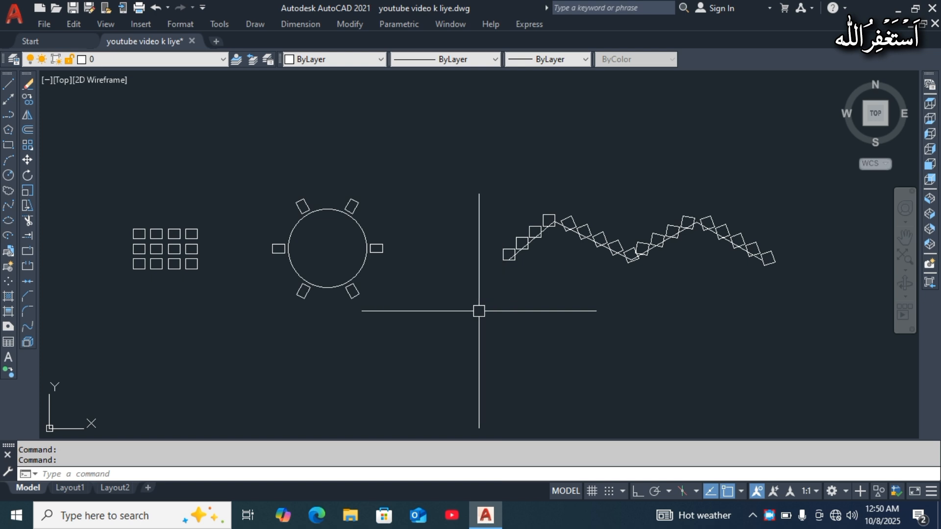
# Draw a 12-inch horizontal line in an empty area beyond the path array, with Ortho on
pyautogui.moveTo(691, 297); pyautogui.dragTo(332, 303, button='middle')
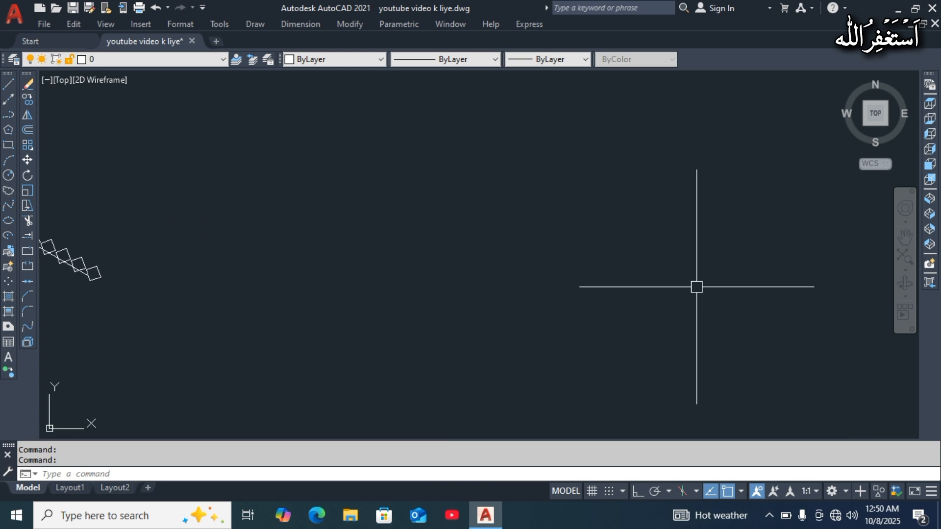
pyautogui.moveTo(696, 286); pyautogui.dragTo(590, 292, button='middle')
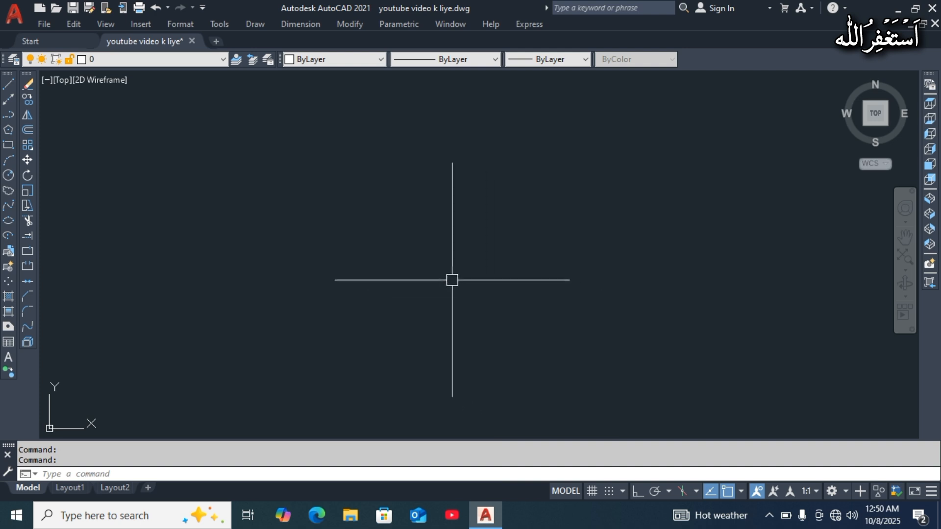
pyautogui.click(524, 262)
pyautogui.write('l')
pyautogui.press('Return')
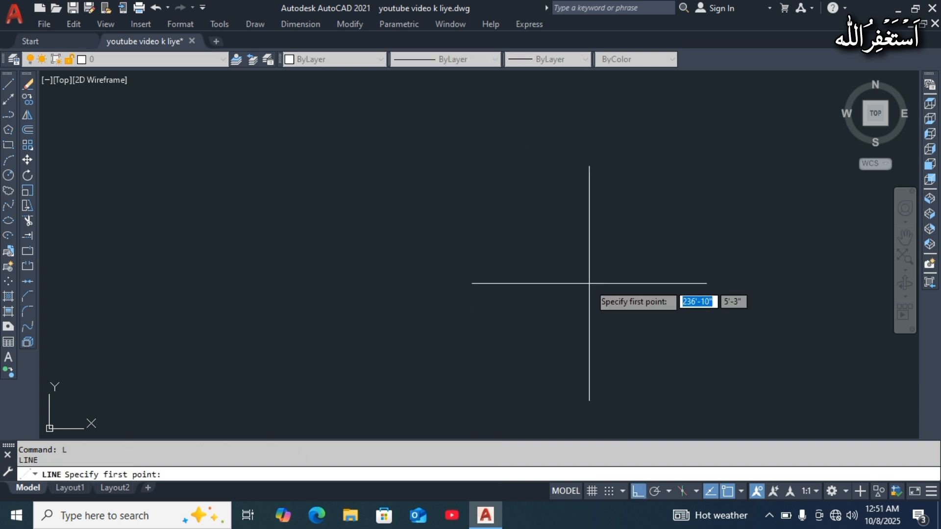
pyautogui.press('F8')
pyautogui.click(288, 232)
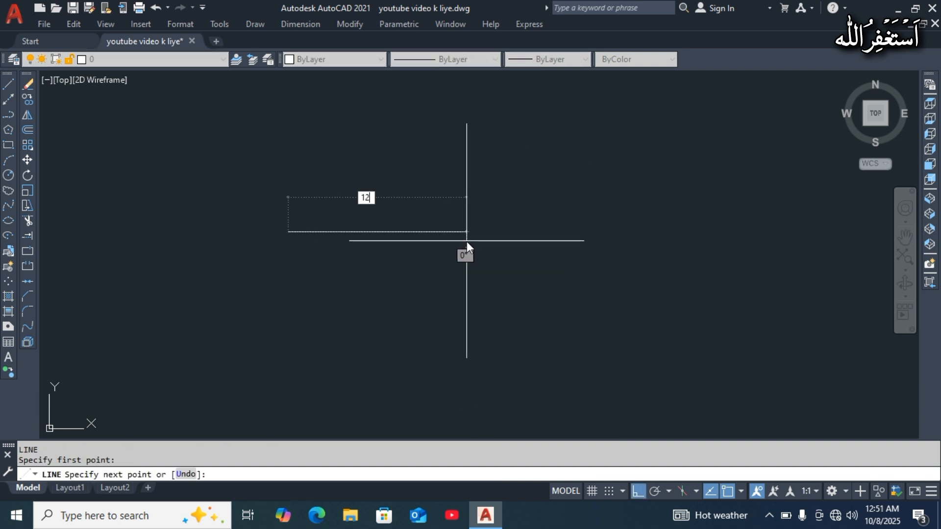
pyautogui.press('Return')
pyautogui.press('Return')
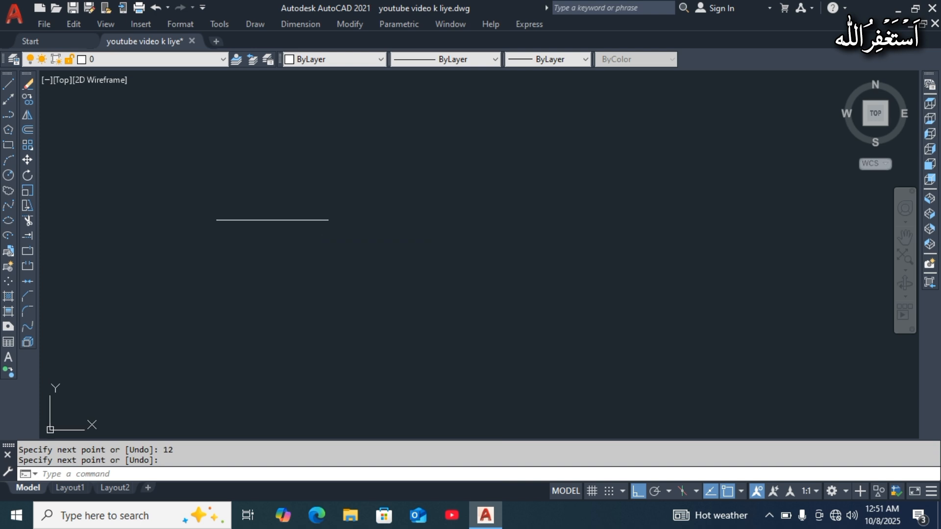
# Draw a vertical line a short distance to the right of the 12-inch horizontal line
pyautogui.scroll(2, 313, 221)
pyautogui.write('l')
pyautogui.press('Return')
pyautogui.click(406, 176)
pyautogui.click(396, 300)
pyautogui.press('Return')
# Draw a second, slightly longer vertical line to the right of the first vertical line
pyautogui.moveTo(428, 240); pyautogui.dragTo(420, 244, button='middle')
pyautogui.moveTo(491, 236); pyautogui.dragTo(389, 236, button='middle')
pyautogui.write('l')
pyautogui.press('Return')
pyautogui.click(409, 168)
pyautogui.click(411, 307)
pyautogui.press('Return')
# Draw a horizontal line to the right of the second vertical line, starting near its mid-height
pyautogui.press('Return')
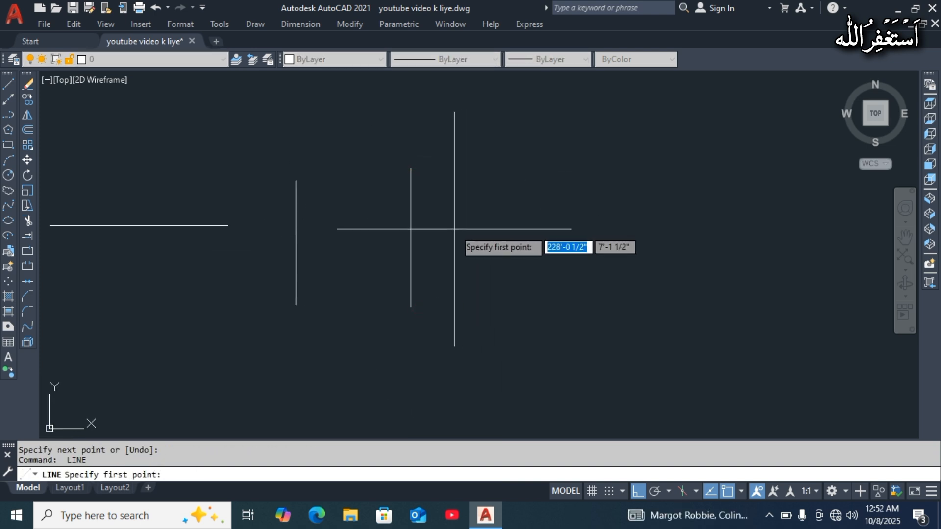
pyautogui.click(454, 229)
pyautogui.click(608, 209)
pyautogui.press('Return')
# Offset the new horizontal line by 1 inch, twice above and twice below, to form five parallel lines
pyautogui.write('o')
pyautogui.press('Return')
pyautogui.write('1')
pyautogui.press('Return')
pyautogui.click(530, 227)
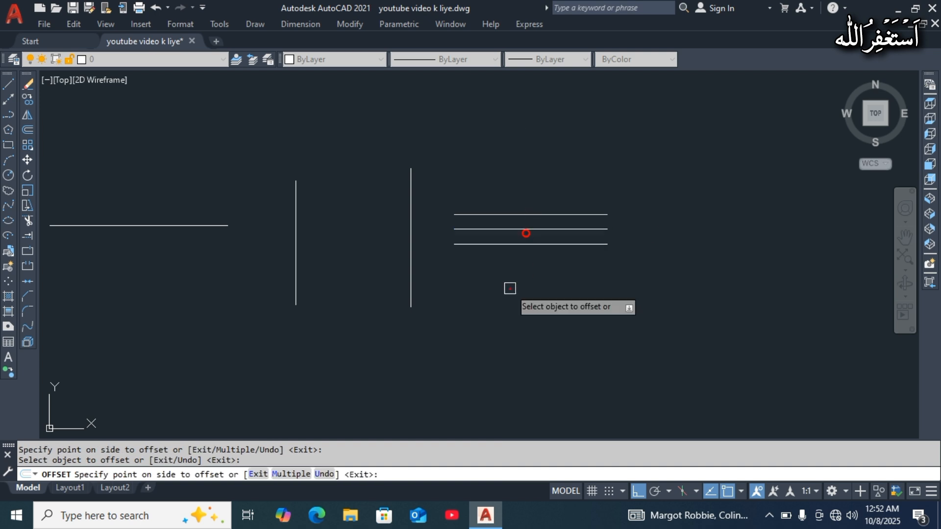
pyautogui.click(527, 215)
pyautogui.click(528, 158)
pyautogui.click(504, 246)
pyautogui.click(498, 277)
# Offset the second vertical line by 1 inch, once to the right and twice to the left
pyautogui.click(416, 219)
pyautogui.click(387, 230)
pyautogui.click(396, 233)
pyautogui.click(368, 237)
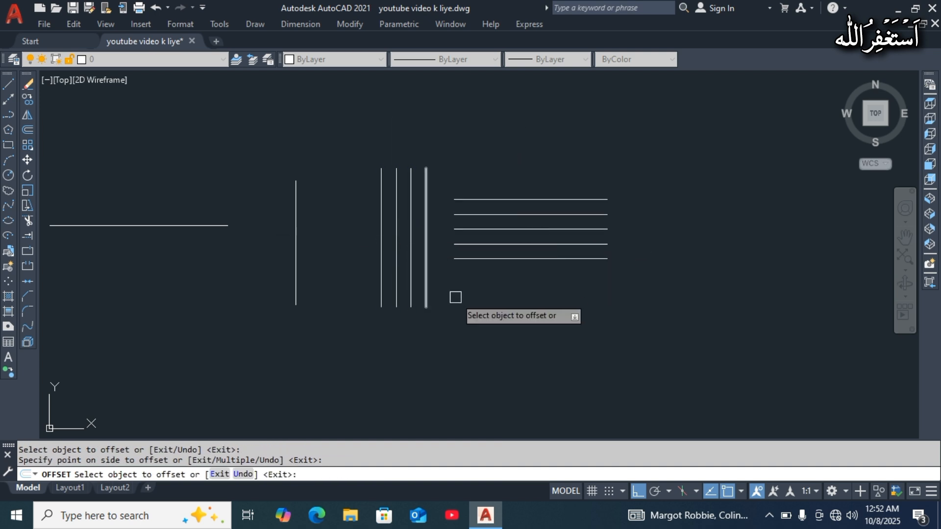
# Offset the lowest and highest parallel horizontal lines outward by 1 inch each, then end the Offset command
pyautogui.click(500, 259)
pyautogui.click(505, 282)
pyautogui.click(520, 201)
pyautogui.click(512, 179)
pyautogui.press('Escape')
# Extend the right end of the single horizontal line to the nearby single vertical line
pyautogui.moveTo(280, 287); pyautogui.dragTo(511, 278, button='middle')
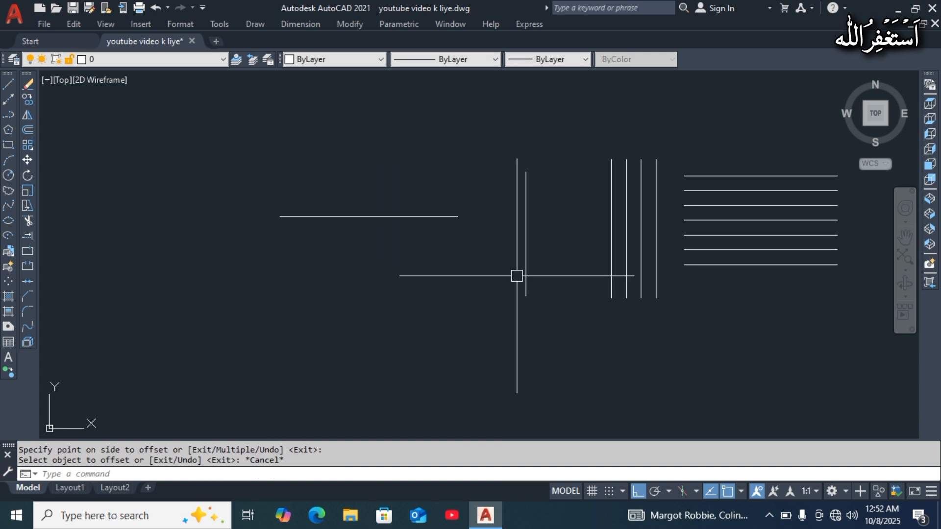
pyautogui.moveTo(420, 301)
pyautogui.mouseDown(button='middle')
pyautogui.moveTo(458, 307)
pyautogui.moveTo(449, 318)
pyautogui.mouseUp(button='middle')
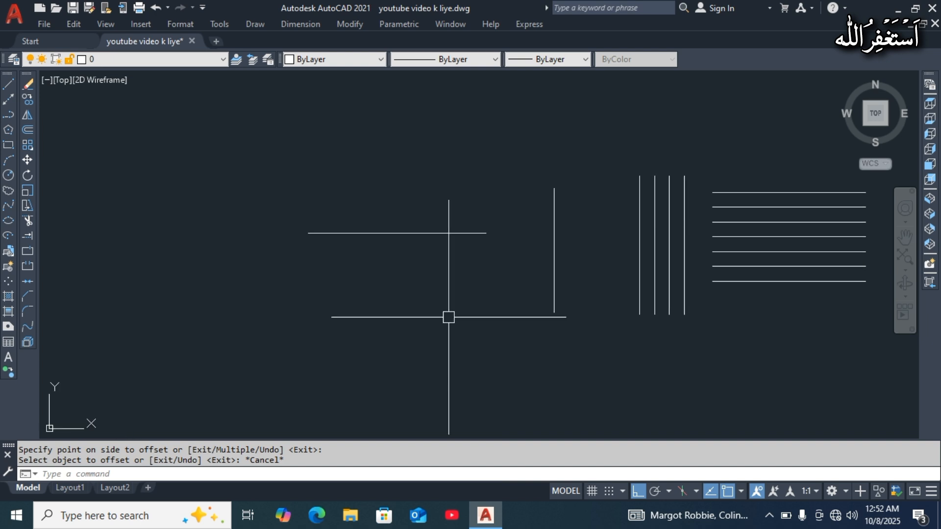
pyautogui.moveTo(524, 340); pyautogui.dragTo(482, 348, button='middle')
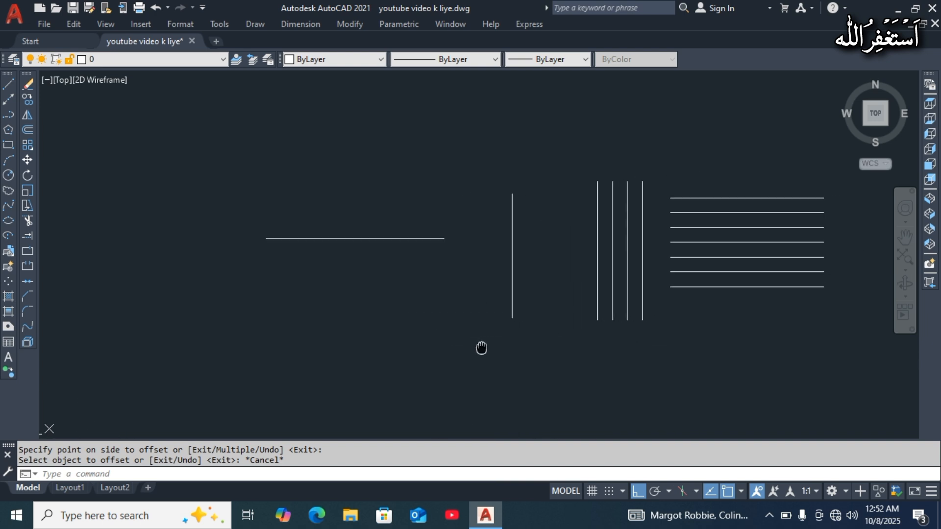
pyautogui.moveTo(578, 330)
pyautogui.mouseDown(button='middle')
pyautogui.moveTo(553, 325)
pyautogui.moveTo(579, 328)
pyautogui.mouseUp(button='middle')
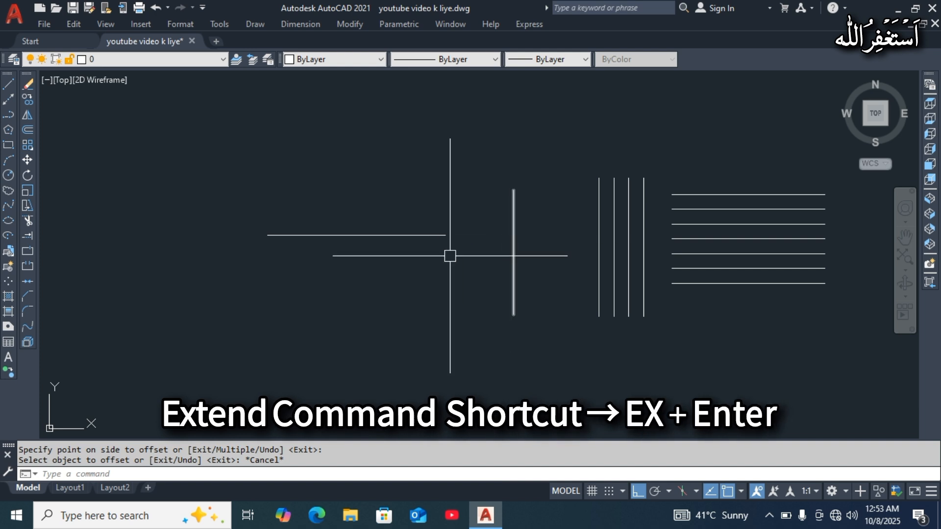
pyautogui.write('ex')
pyautogui.press('Return')
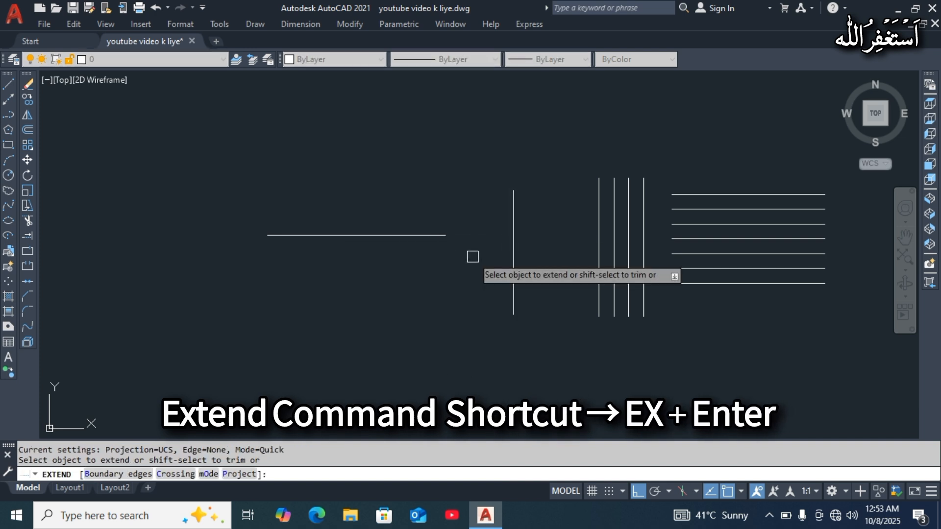
pyautogui.click(443, 237)
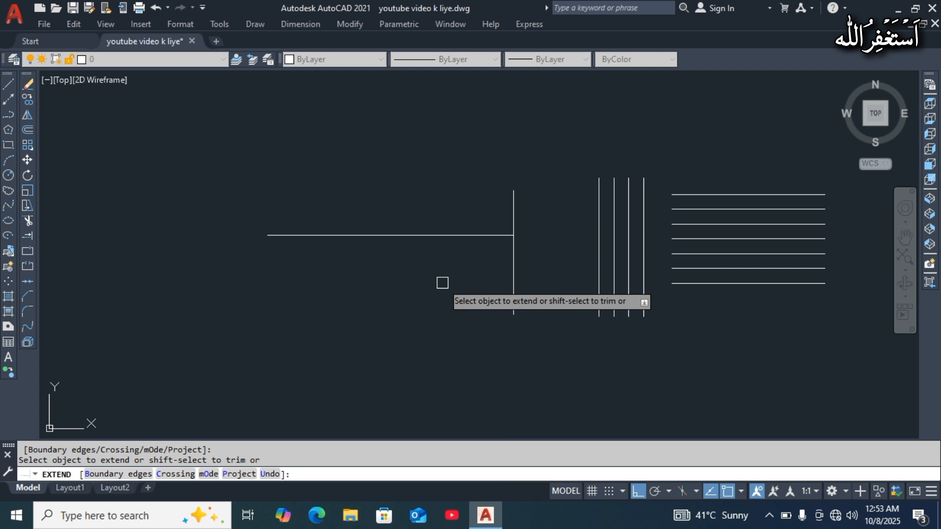
# Extend all seven parallel horizontal lines through the vertical group to its leftmost line
pyautogui.moveTo(443, 283)
pyautogui.mouseDown(button='middle')
pyautogui.moveTo(324, 286)
pyautogui.moveTo(372, 294)
pyautogui.mouseUp(button='middle')
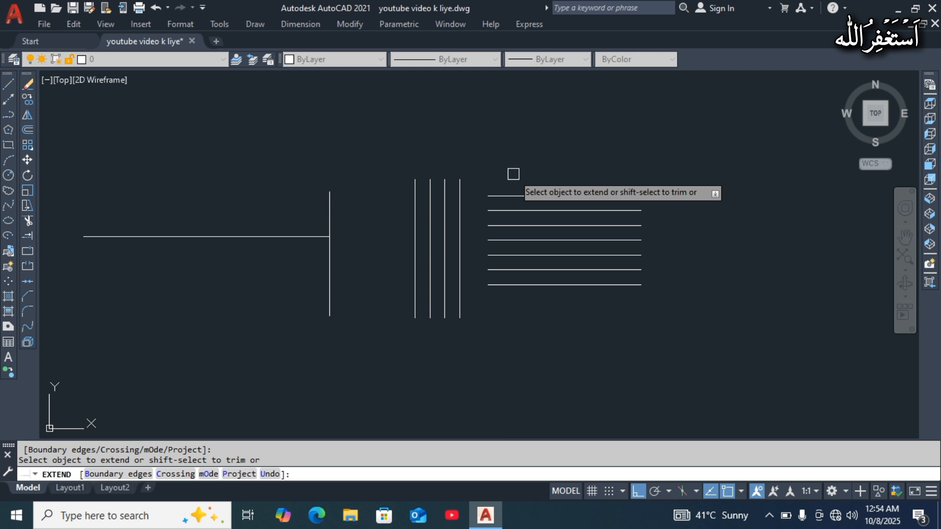
pyautogui.click(503, 195)
pyautogui.click(493, 208)
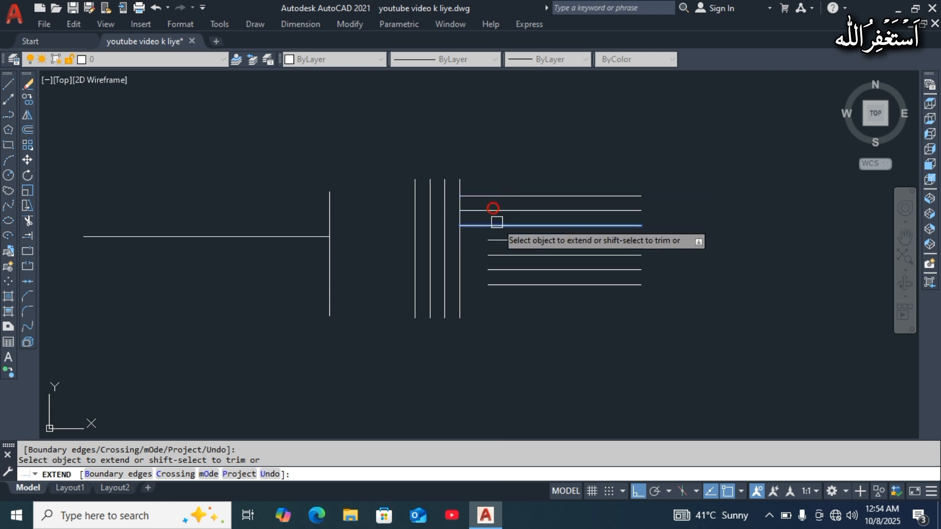
pyautogui.click(497, 224)
pyautogui.moveTo(501, 232)
pyautogui.mouseDown()
pyautogui.moveTo(492, 315)
pyautogui.moveTo(499, 152)
pyautogui.mouseUp()
pyautogui.moveTo(533, 181)
pyautogui.mouseDown()
pyautogui.moveTo(523, 315)
pyautogui.moveTo(505, 335)
pyautogui.mouseUp()
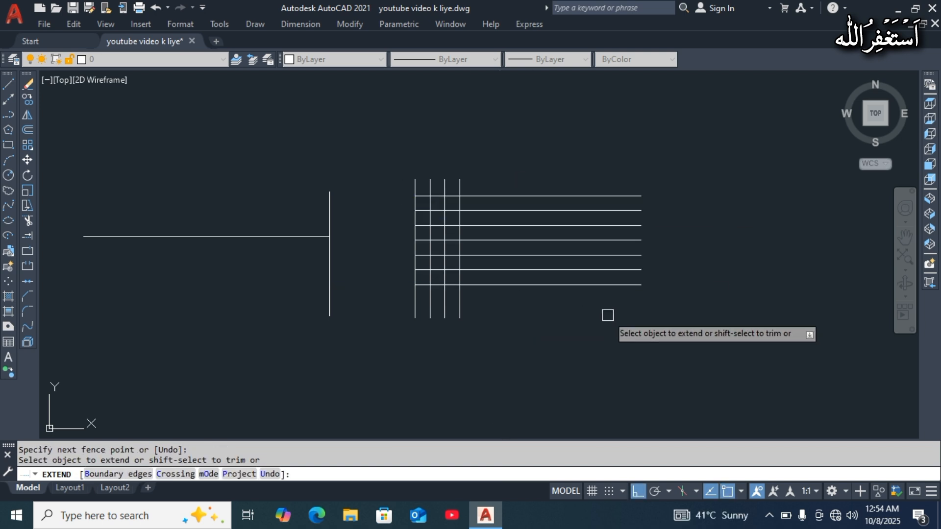
pyautogui.moveTo(611, 319); pyautogui.dragTo(490, 318, button='middle')
pyautogui.press('Return')
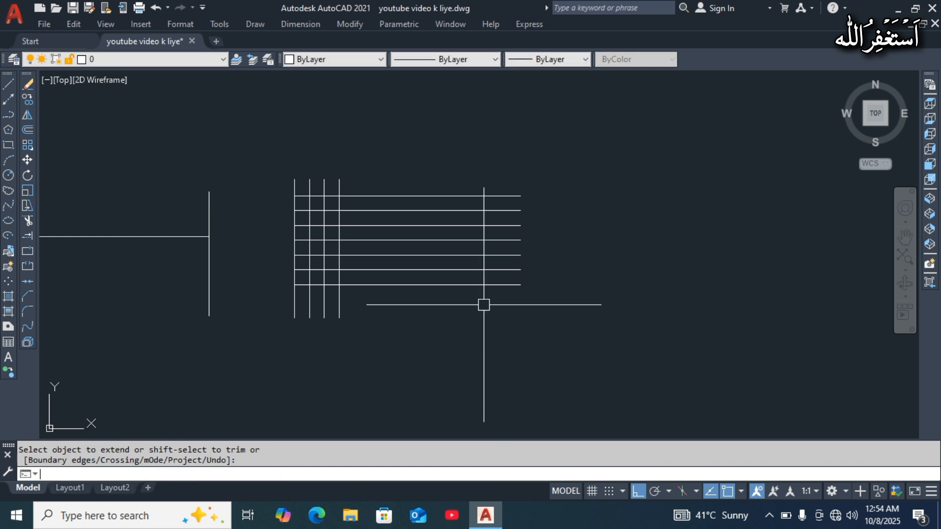
# Draw a vertical line in an empty area to the right of the extended line grid
pyautogui.moveTo(621, 282); pyautogui.dragTo(259, 271, button='middle')
pyautogui.moveTo(454, 271); pyautogui.dragTo(349, 279, button='middle')
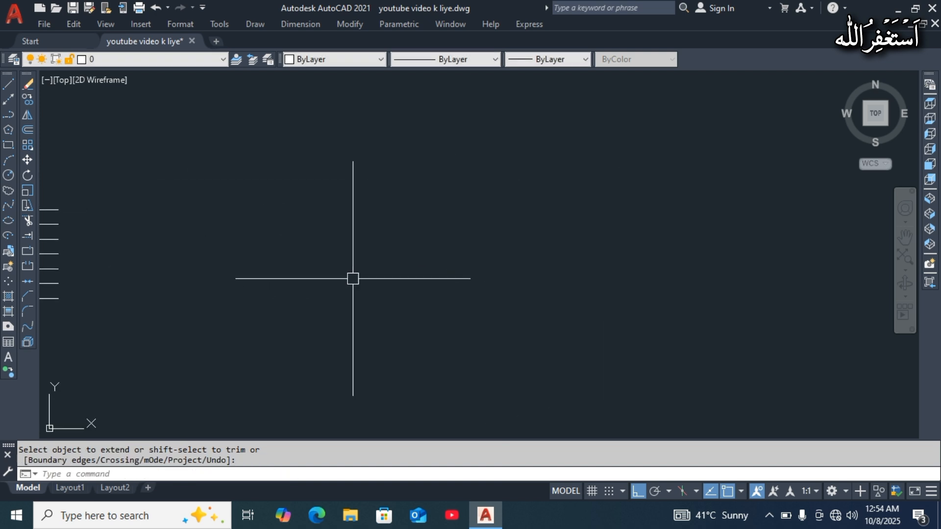
pyautogui.write('l')
pyautogui.press('Return')
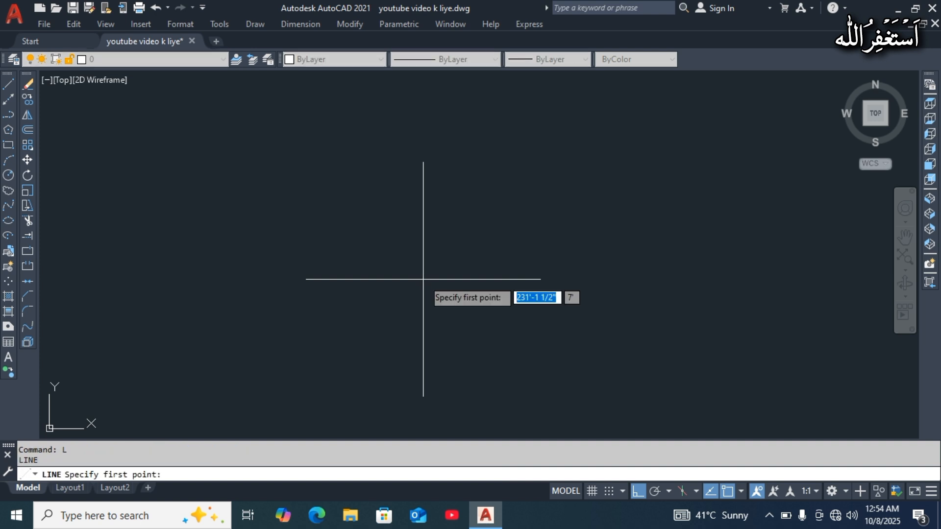
pyautogui.click(355, 188)
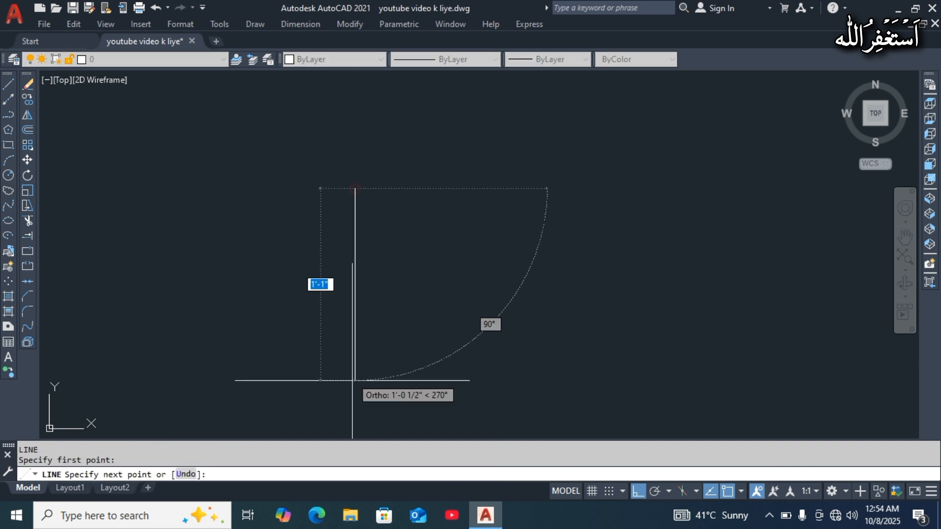
pyautogui.click(357, 342)
pyautogui.press('Return')
# Draw a horizontal line crossing the new vertical line just above its lower end
pyautogui.press('Return')
pyautogui.click(338, 330)
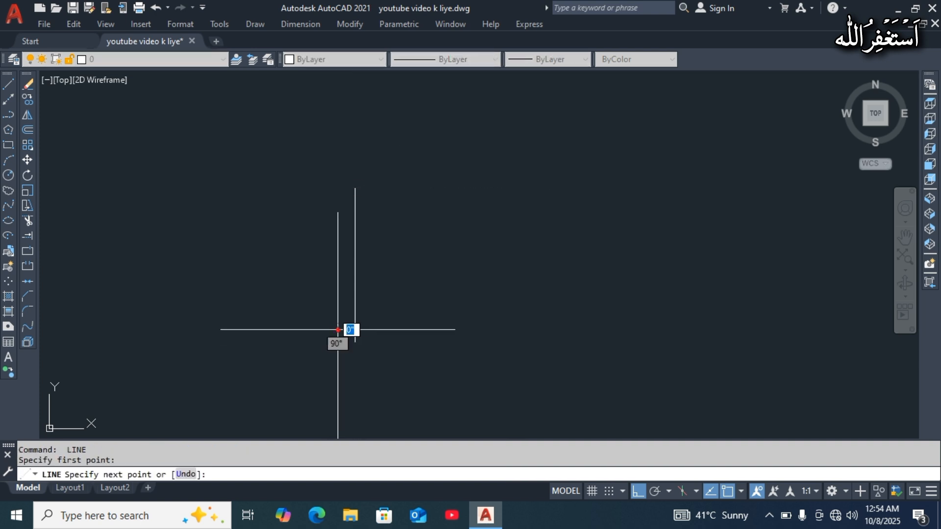
pyautogui.click(505, 329)
pyautogui.press('Return')
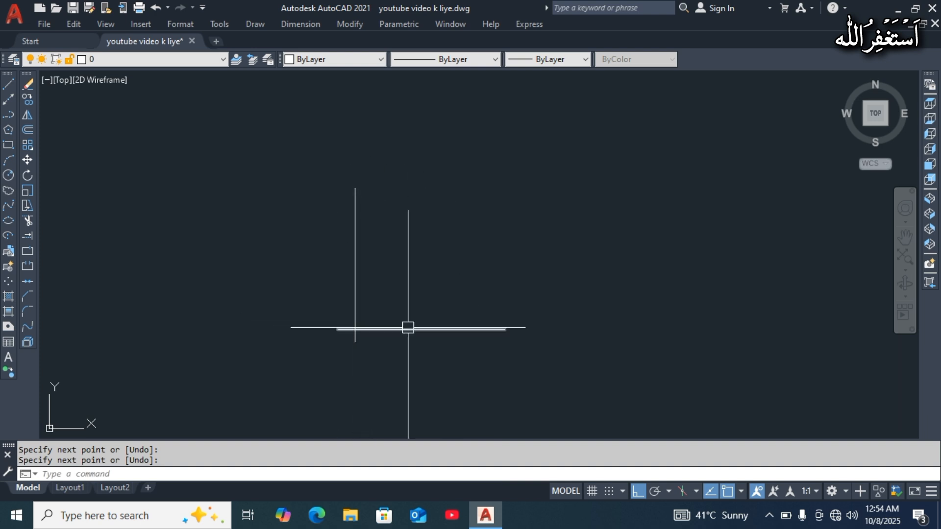
# Fillet the corner between the crossing vertical and horizontal lines with a 2-inch radius
pyautogui.moveTo(484, 255); pyautogui.dragTo(395, 246, button='middle')
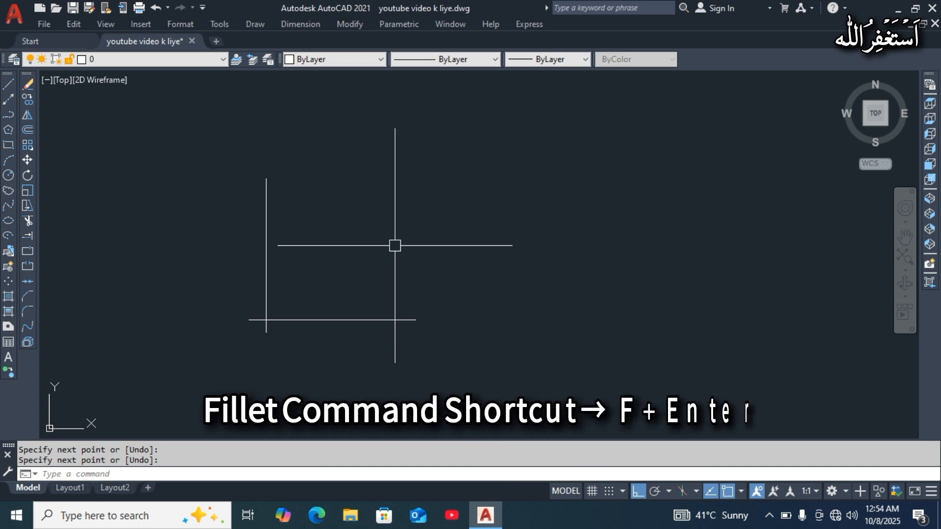
pyautogui.write('f')
pyautogui.press('Return')
pyautogui.press('Escape')
pyautogui.press('Return')
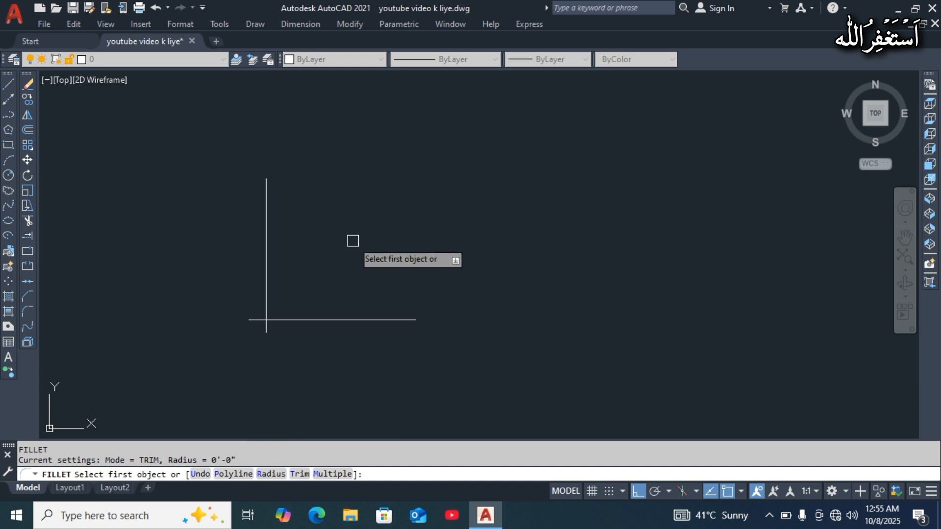
pyautogui.press('Return')
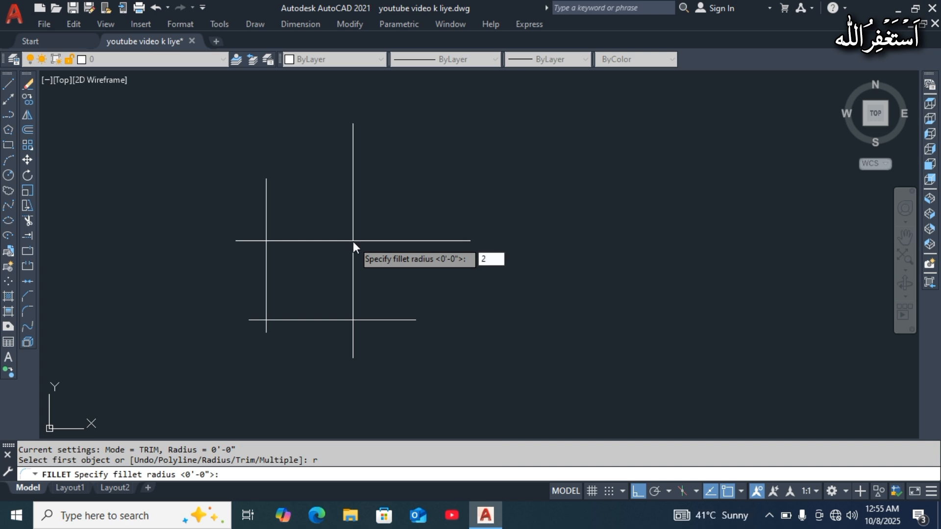
pyautogui.press('Return')
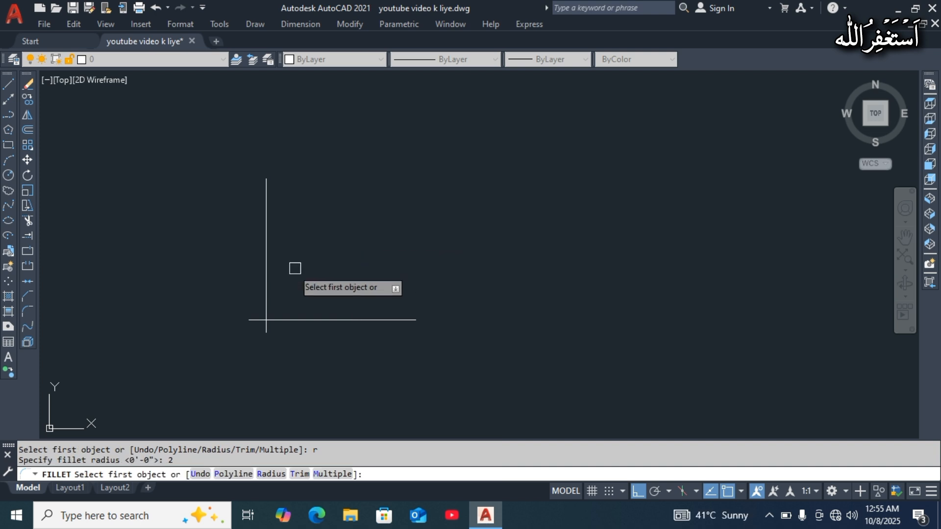
pyautogui.click(265, 278)
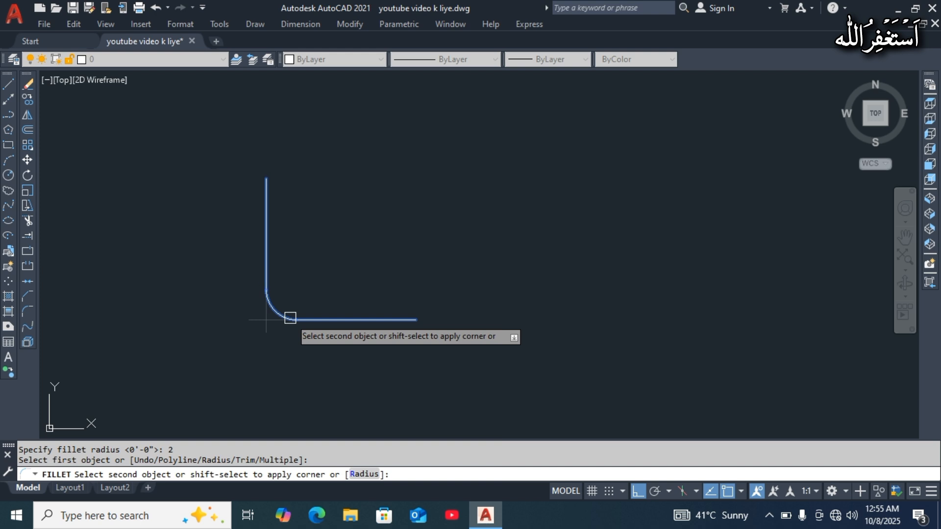
pyautogui.click(290, 318)
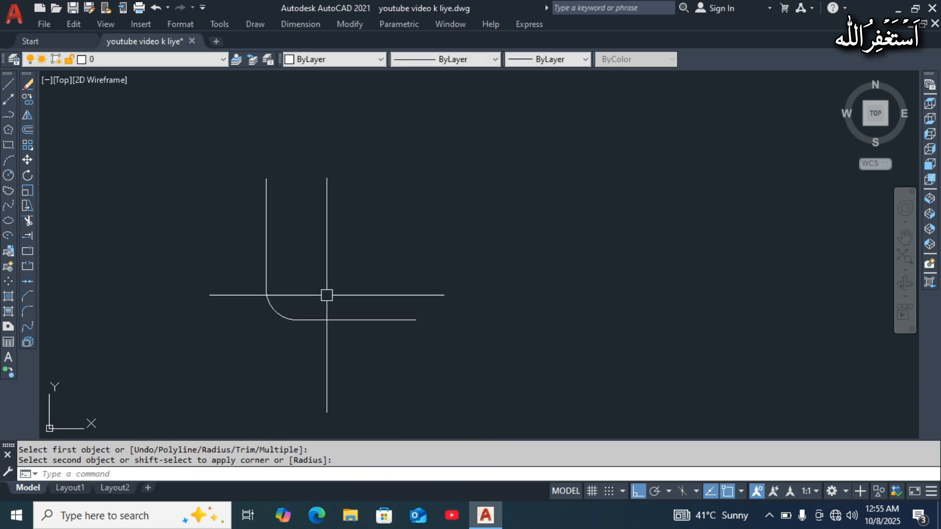
# Draw a second horizontal line crossing the filleted vertical line just below its upper end
pyautogui.moveTo(326, 295); pyautogui.dragTo(189, 302, button='middle')
pyautogui.press('l')
pyautogui.press('Return')
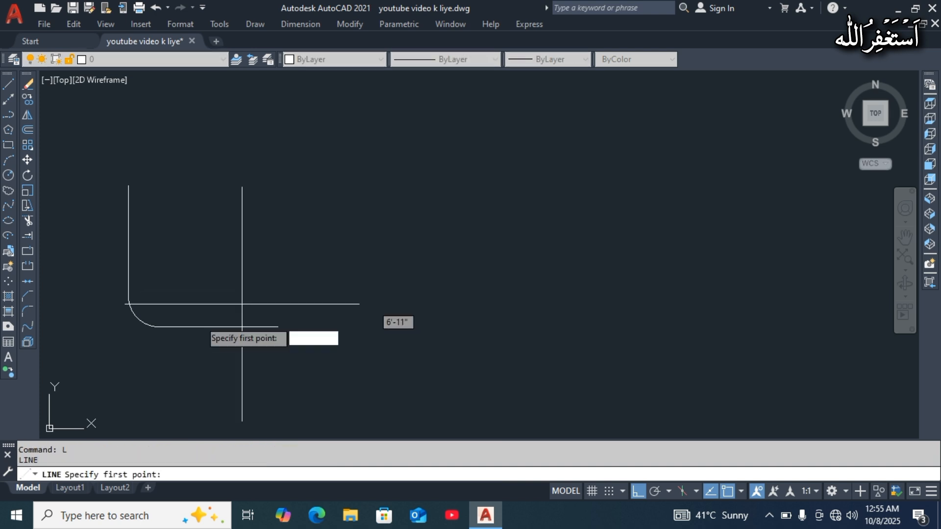
pyautogui.click(93, 199)
pyautogui.click(286, 199)
pyautogui.moveTo(193, 220); pyautogui.dragTo(298, 219, button='middle')
pyautogui.press('Return')
# Fillet the vertical line and the upper horizontal line with radius 0 to form a sharp corner
pyautogui.press('f')
pyautogui.press('Return')
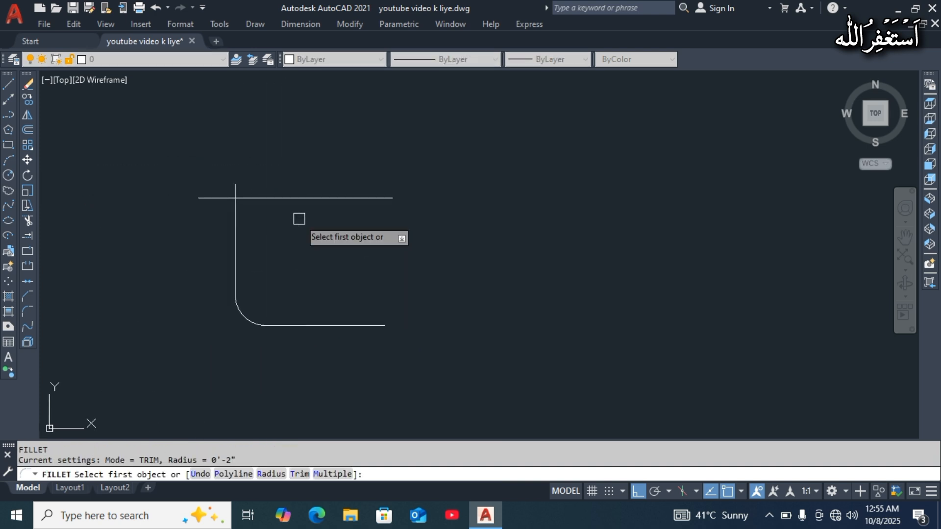
pyautogui.press('r')
pyautogui.press('Return')
pyautogui.write('0')
pyautogui.press('Return')
pyautogui.click(235, 220)
pyautogui.click(262, 199)
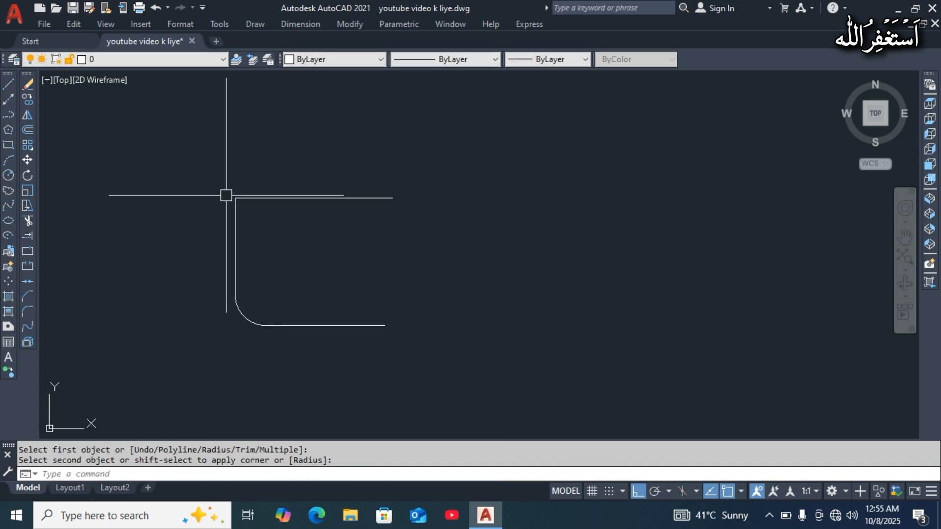
pyautogui.moveTo(469, 238); pyautogui.dragTo(267, 227, button='middle')
pyautogui.press('Return')
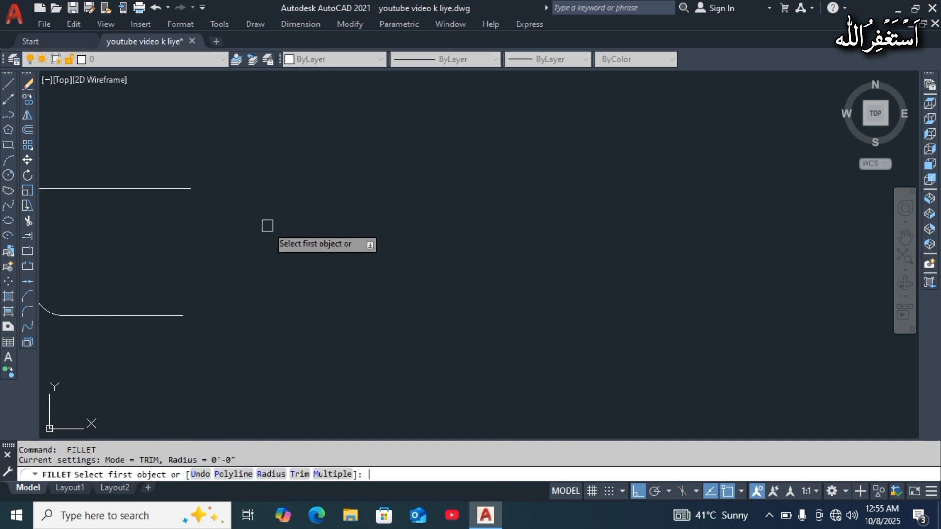
pyautogui.press('Escape')
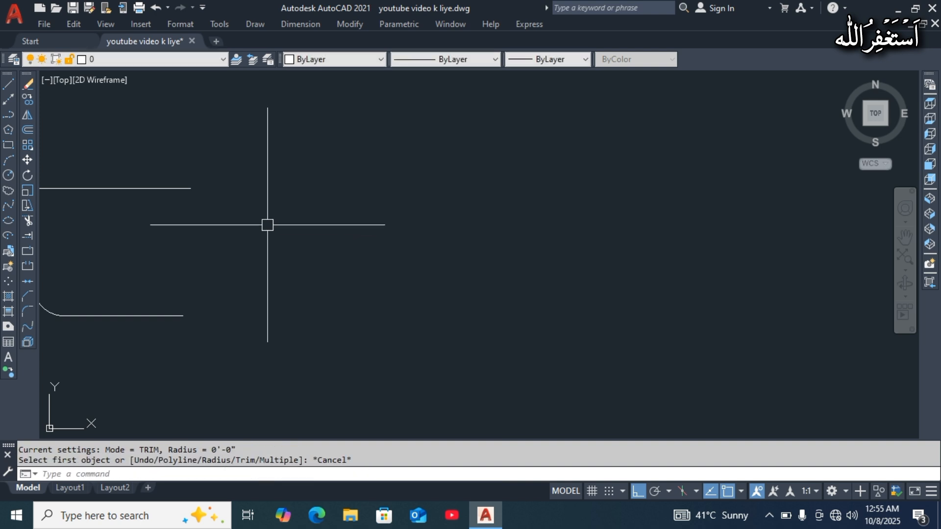
# Draw a vertical line near the horizontal lines' open ends, from just above the upper line down to the lower line
pyautogui.moveTo(273, 221)
pyautogui.mouseDown(button='middle')
pyautogui.moveTo(372, 223)
pyautogui.moveTo(424, 208)
pyautogui.mouseUp(button='middle')
pyautogui.write('l')
pyautogui.press('Return')
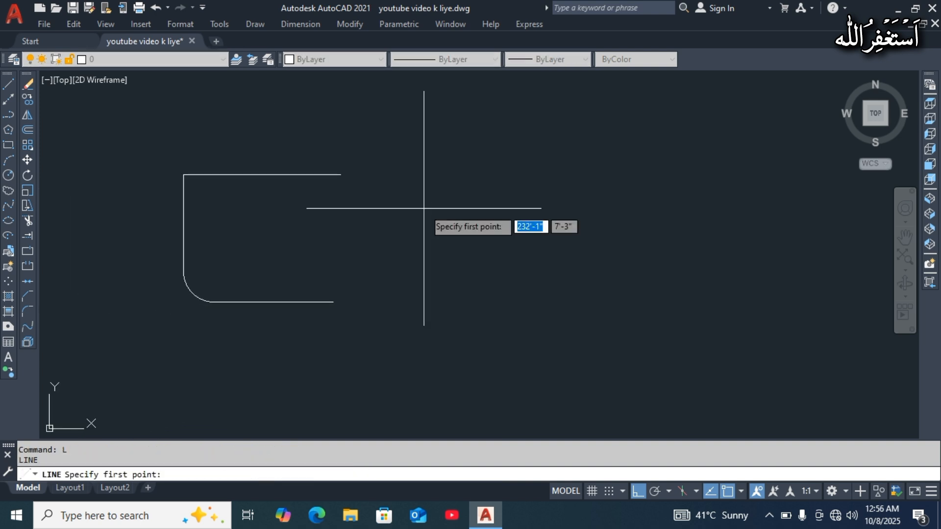
pyautogui.click(326, 143)
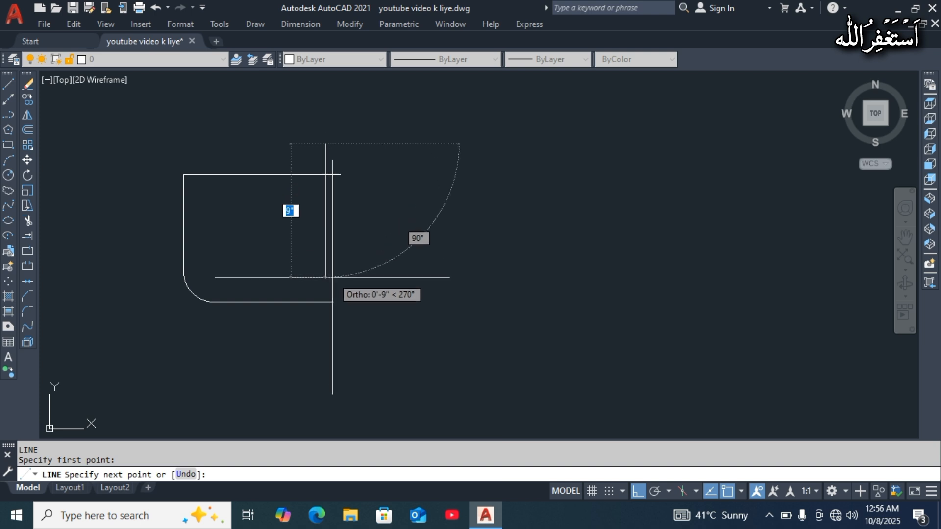
pyautogui.click(324, 302)
pyautogui.press('Return')
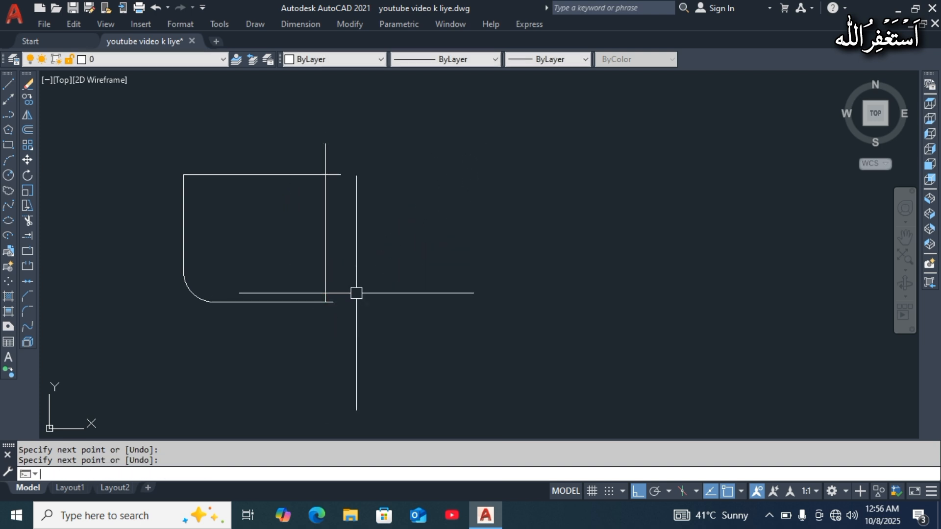
pyautogui.moveTo(270, 215); pyautogui.dragTo(269, 244, button='middle')
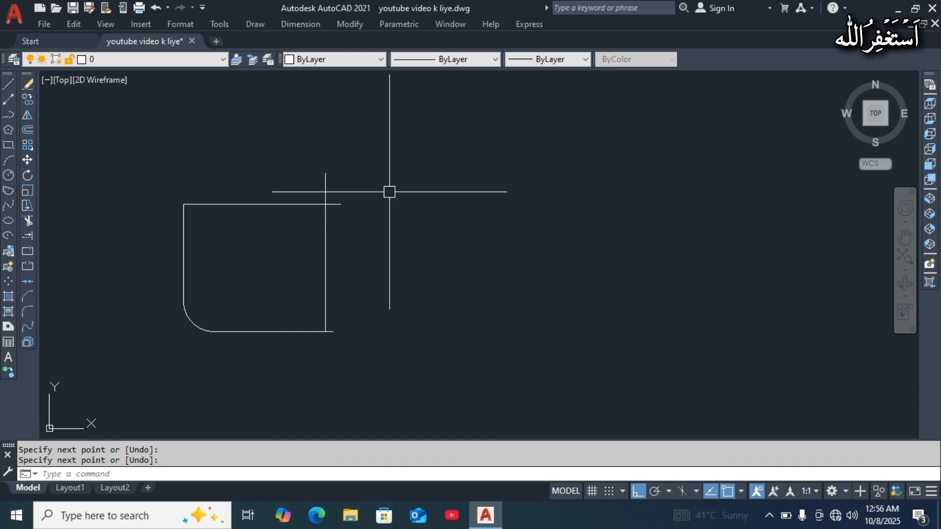
pyautogui.moveTo(362, 221); pyautogui.dragTo(479, 215, button='middle')
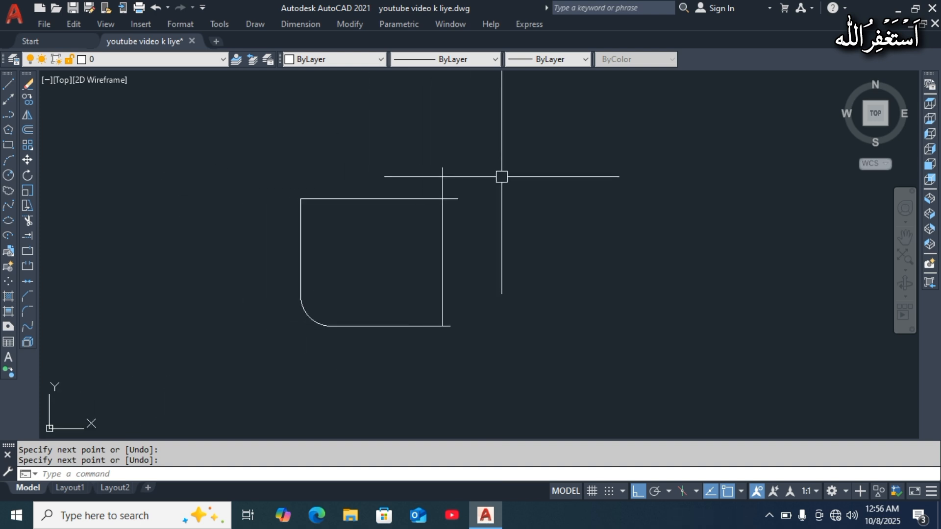
# Fillet the upper horizontal line and the new vertical line with a 3-inch radius in No trim mode
pyautogui.press('Escape')
pyautogui.write('f')
pyautogui.press('Return')
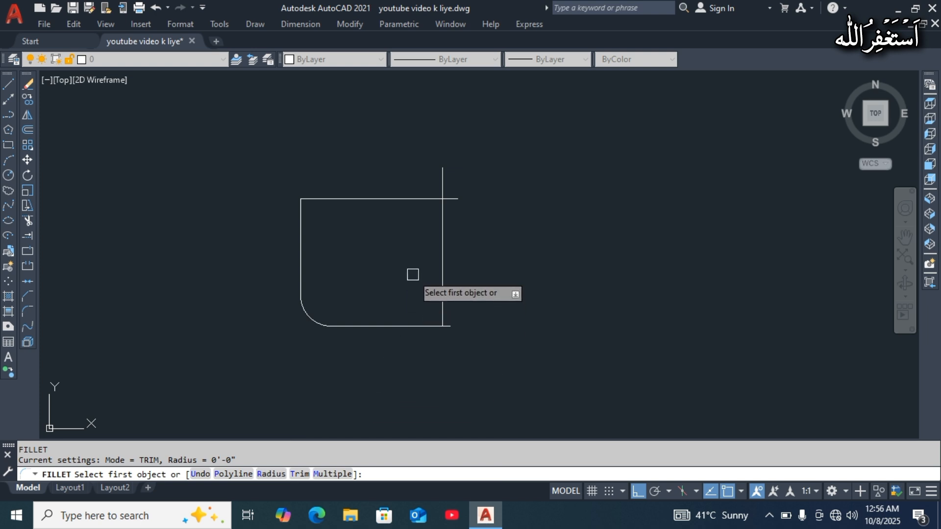
pyautogui.write('r')
pyautogui.press('Return')
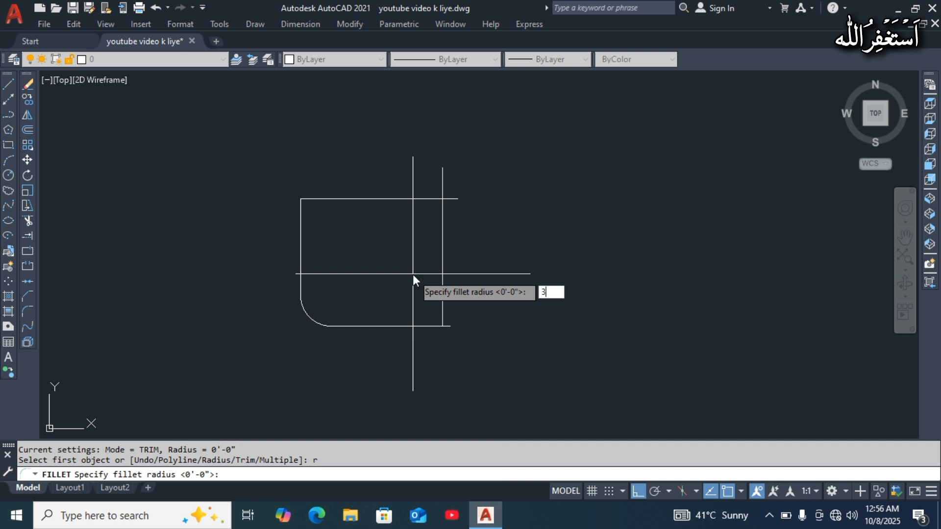
pyautogui.write('3')
pyautogui.press('Return')
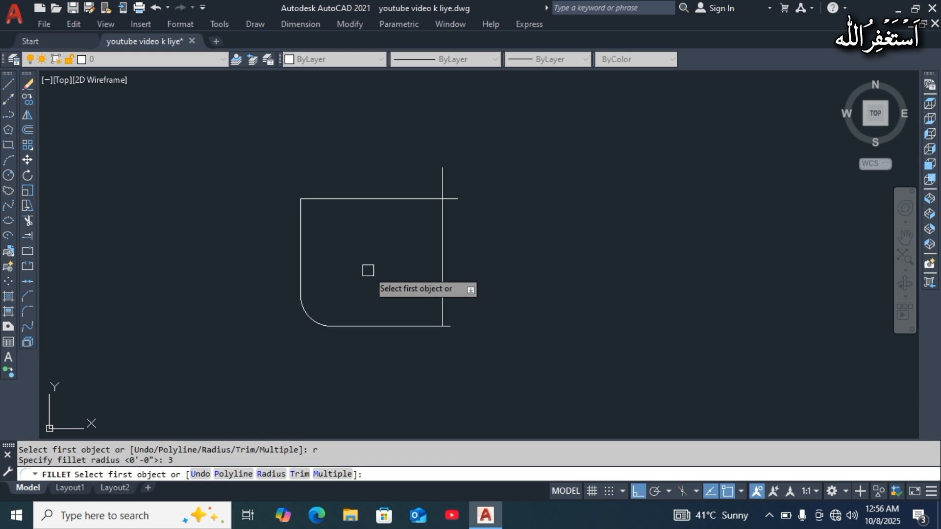
pyautogui.write('t')
pyautogui.press('Return')
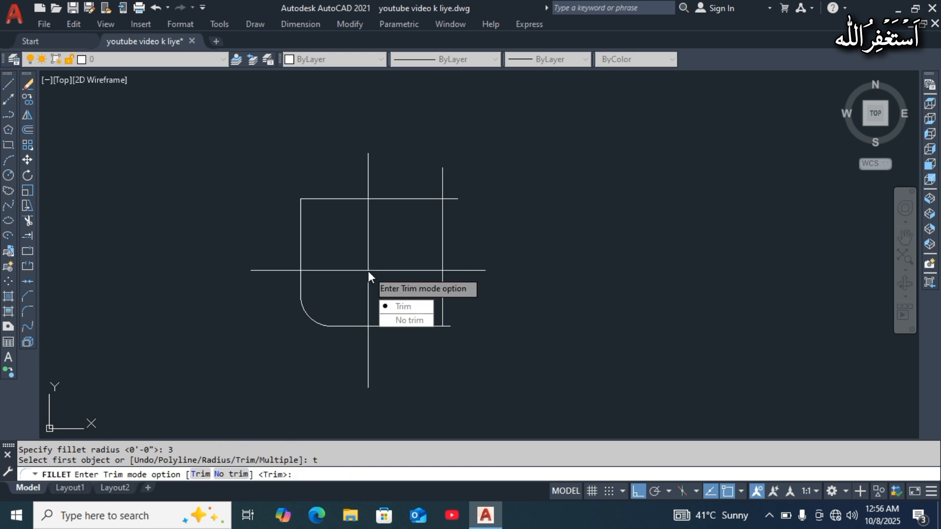
pyautogui.click(406, 323)
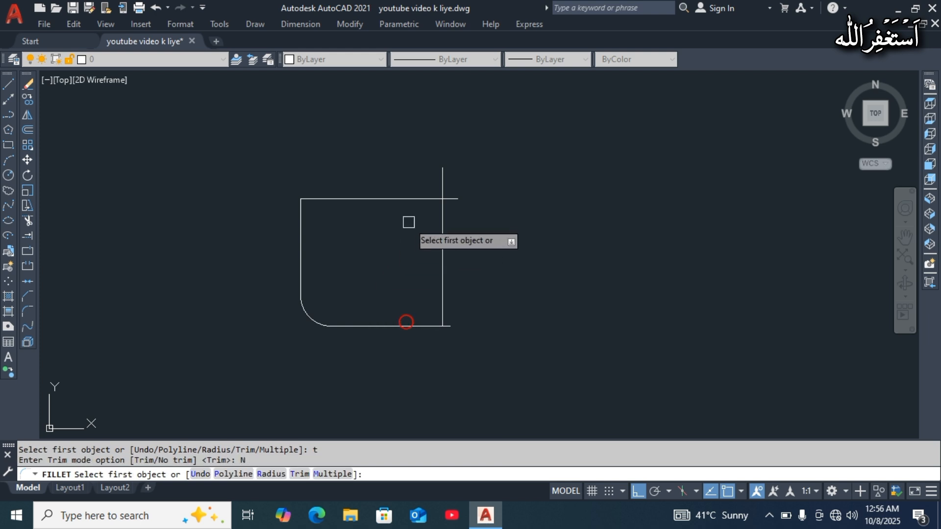
pyautogui.click(424, 201)
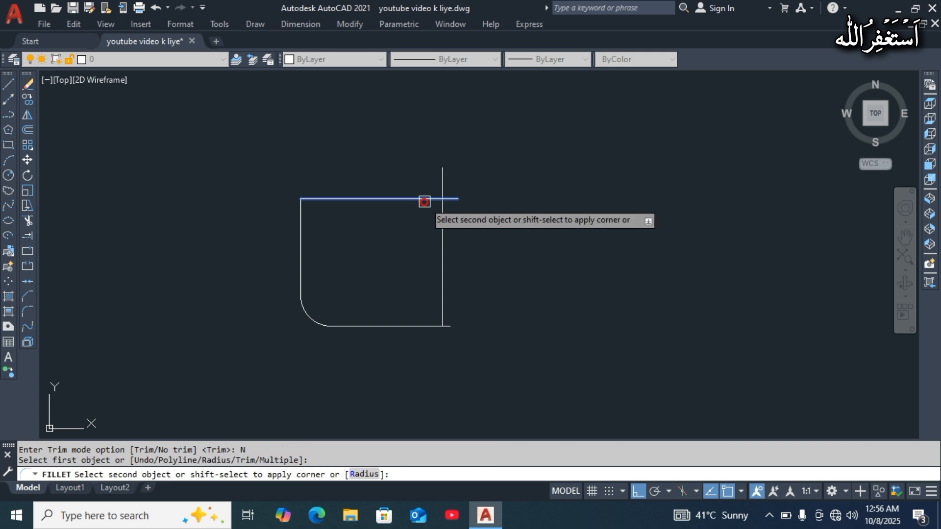
pyautogui.click(443, 227)
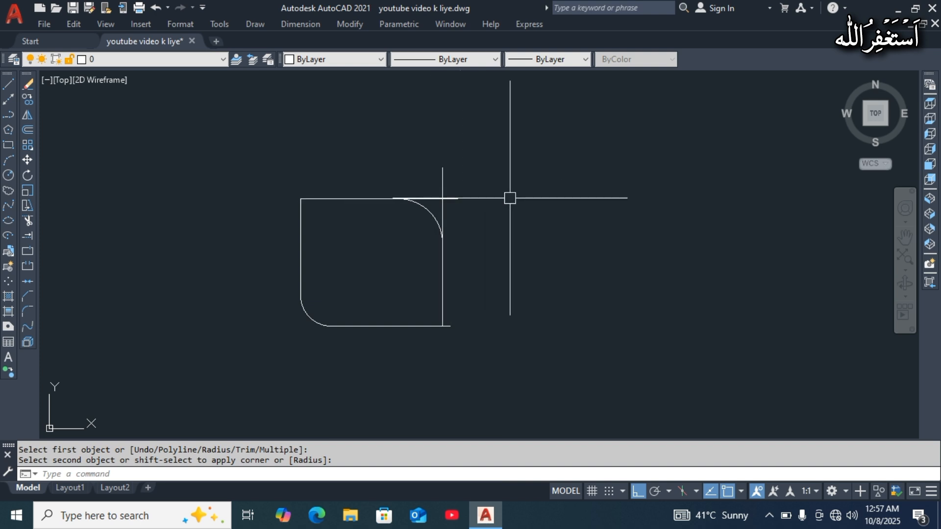
# Draw a 4 by 4 inch rectangle in an empty area of the drawing
pyautogui.moveTo(553, 222)
pyautogui.mouseDown(button='middle')
pyautogui.moveTo(555, 206)
pyautogui.moveTo(595, 204)
pyautogui.mouseUp(button='middle')
pyautogui.moveTo(654, 219); pyautogui.dragTo(408, 231, button='middle')
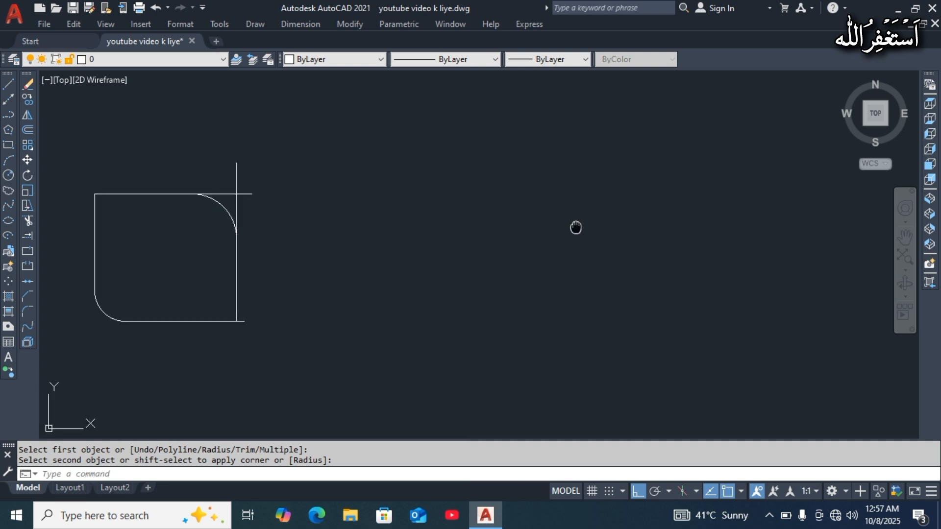
pyautogui.moveTo(575, 228); pyautogui.dragTo(530, 229, button='middle')
pyautogui.moveTo(604, 248); pyautogui.dragTo(578, 250, button='middle')
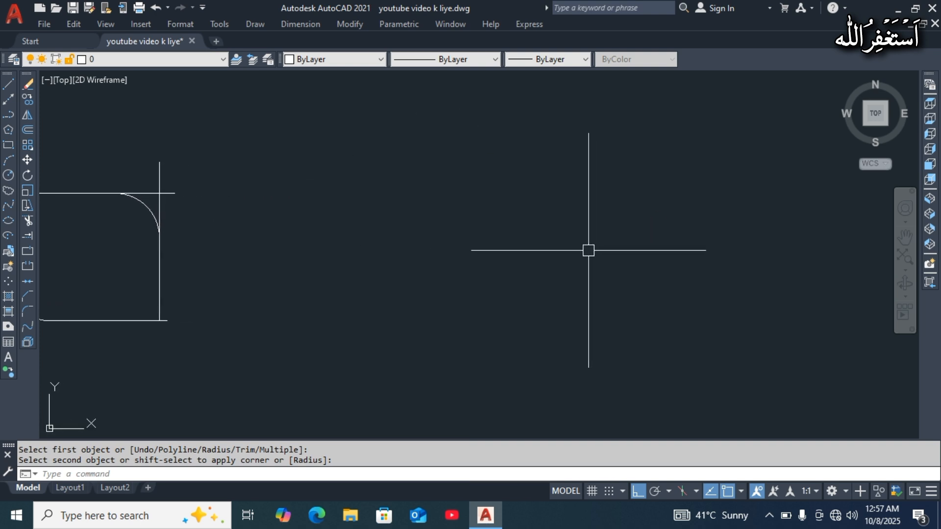
pyautogui.write('rec')
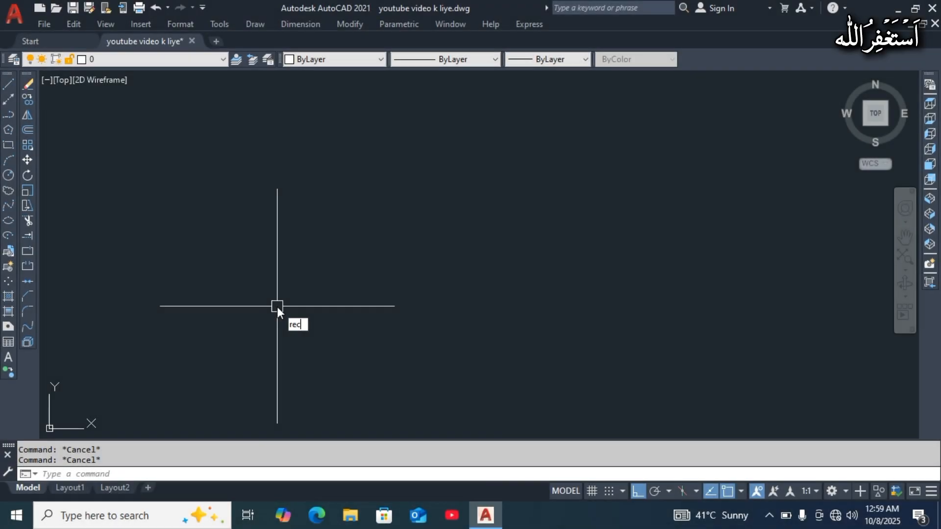
pyautogui.press('Return')
pyautogui.click(351, 187)
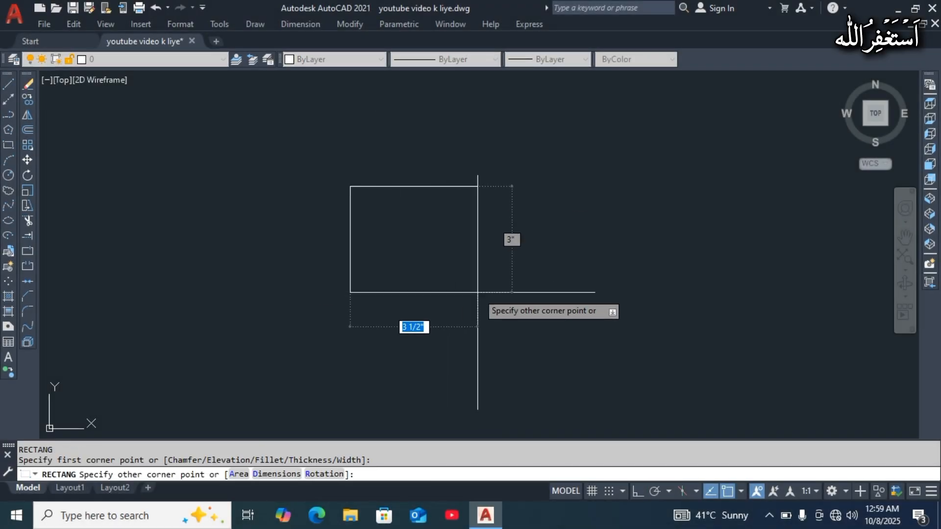
pyautogui.write('4')
pyautogui.press('Tab')
pyautogui.write('4')
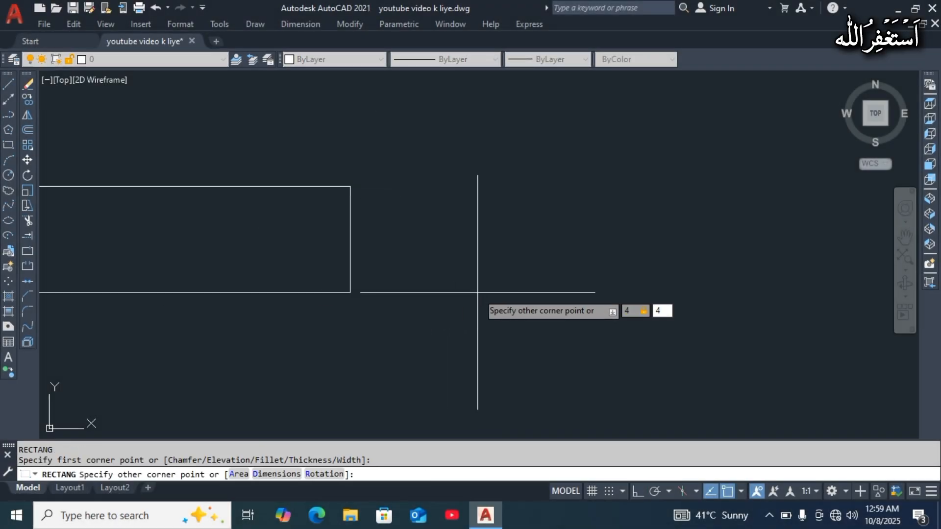
pyautogui.press('Return')
pyautogui.moveTo(477, 249); pyautogui.dragTo(478, 394, button='middle')
pyautogui.moveTo(461, 289); pyautogui.dragTo(424, 284, button='middle')
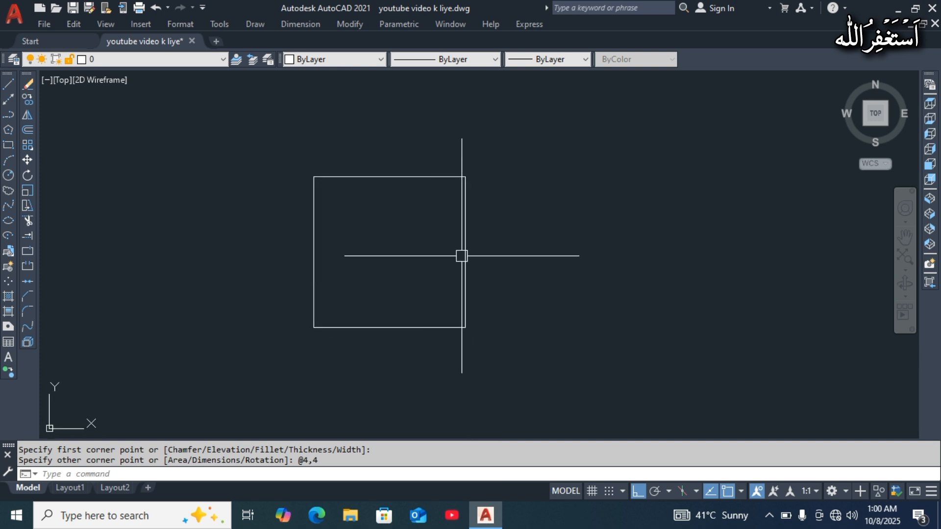
# Start the Chamfer command and set its trim mode to Trim
pyautogui.write('CHa')
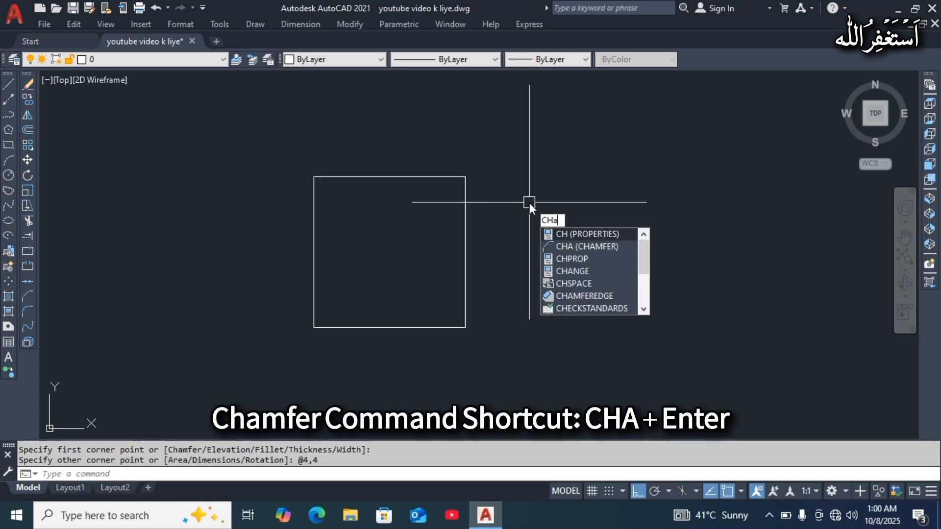
pyautogui.press('Return')
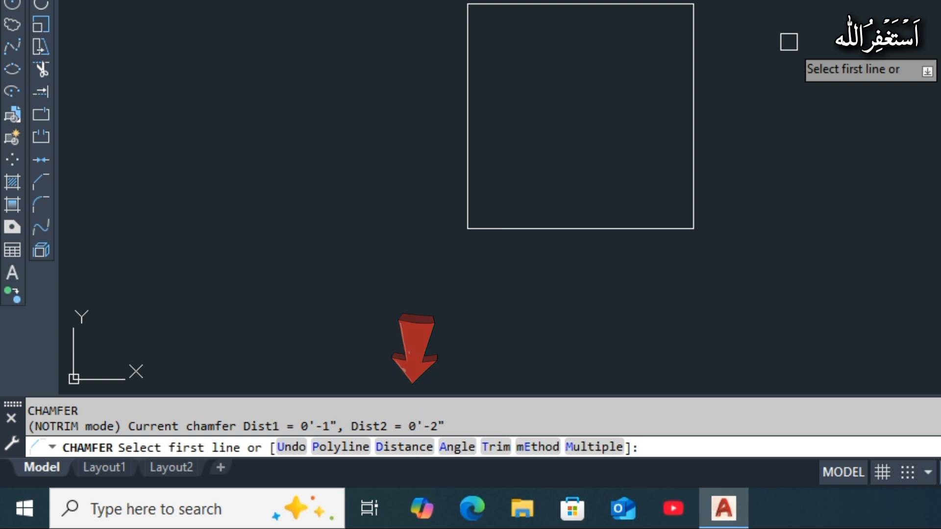
pyautogui.write('t')
pyautogui.press('Return')
pyautogui.write('t')
pyautogui.press('Return')
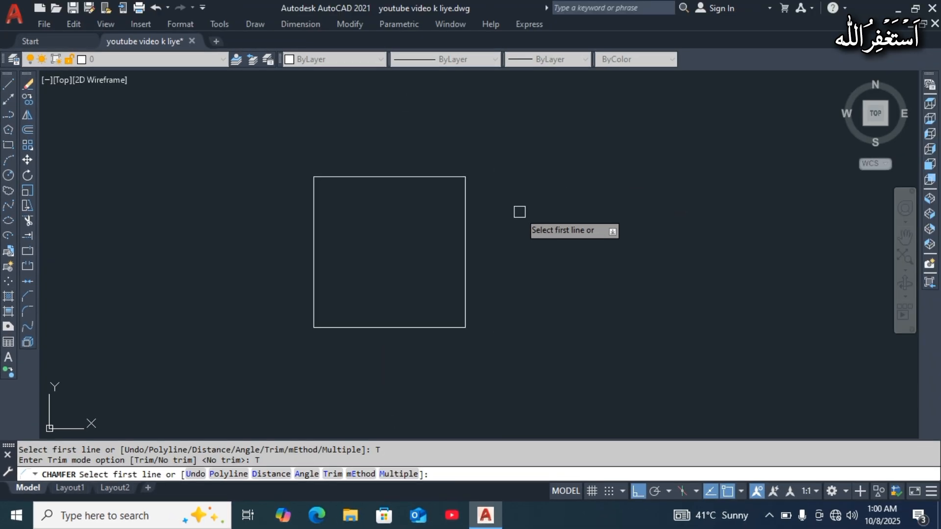
# Chamfer the square's upper-right corner with distances of 1 inch along the top edge and 2 inches along the right edge
pyautogui.write('d')
pyautogui.press('Return')
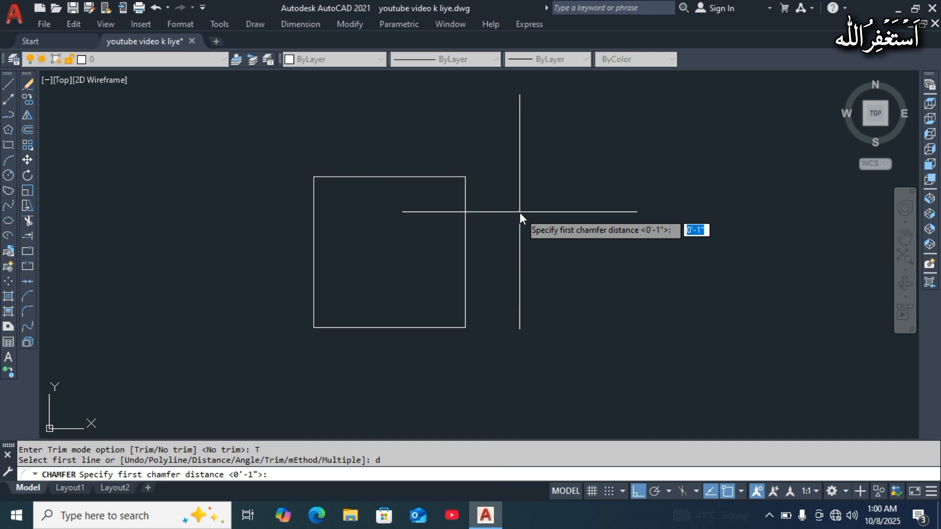
pyautogui.press('Return')
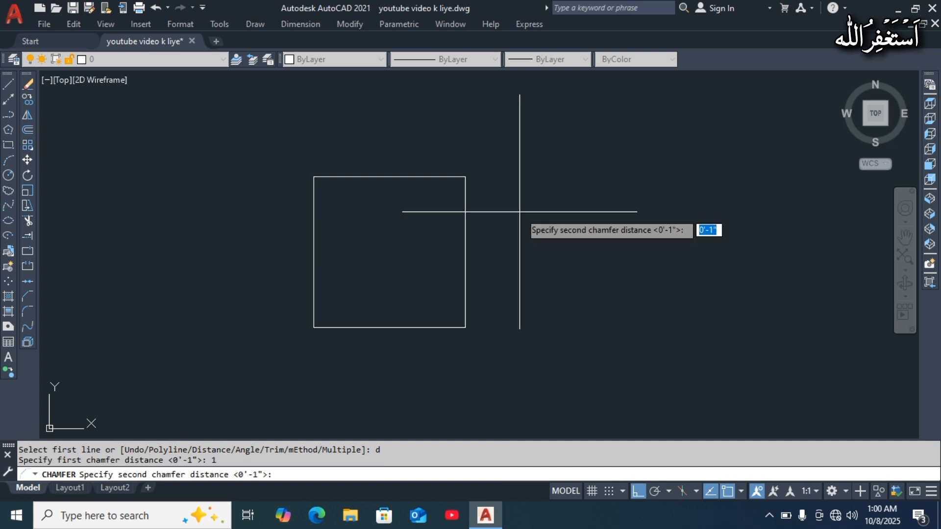
pyautogui.write('2')
pyautogui.press('Return')
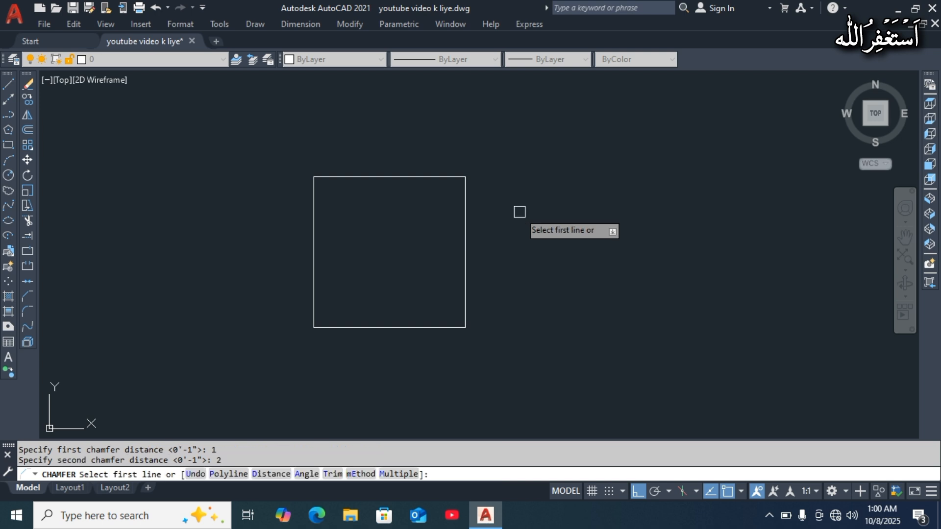
pyautogui.click(440, 177)
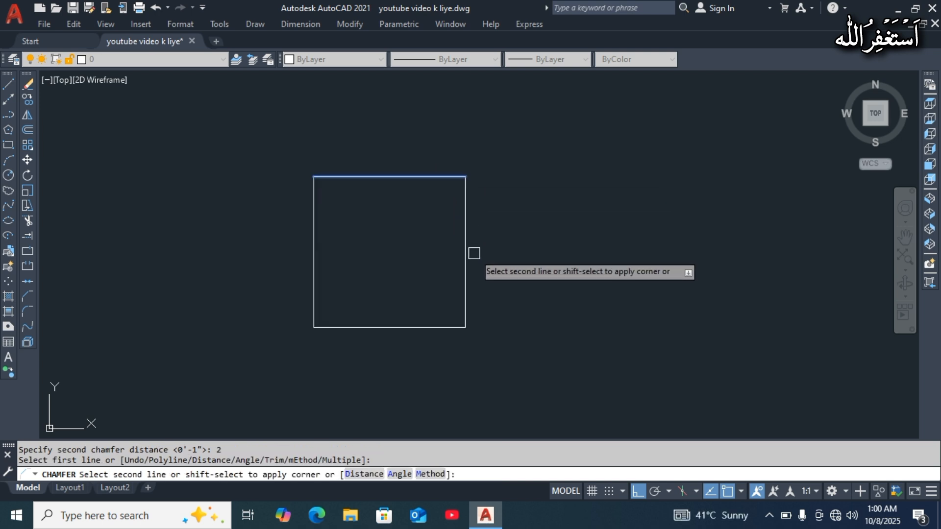
pyautogui.click(466, 270)
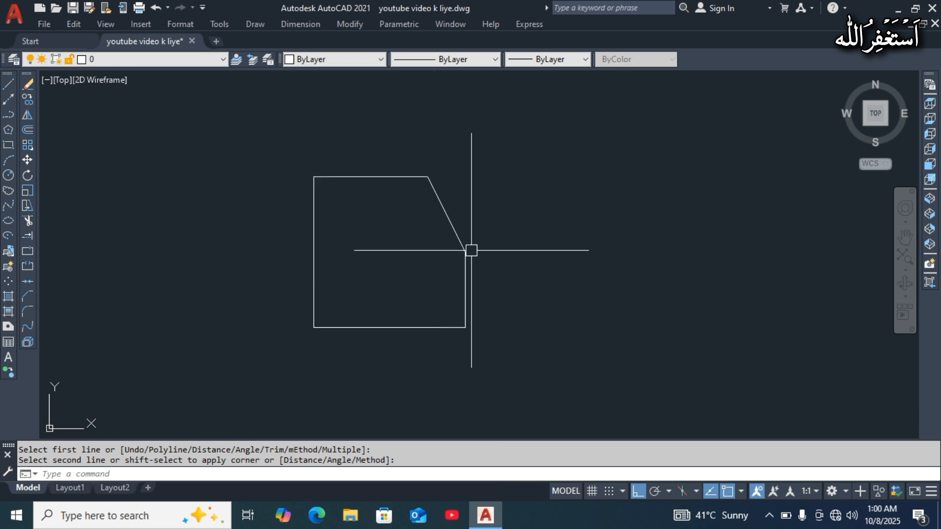
pyautogui.moveTo(506, 225); pyautogui.dragTo(532, 209, button='middle')
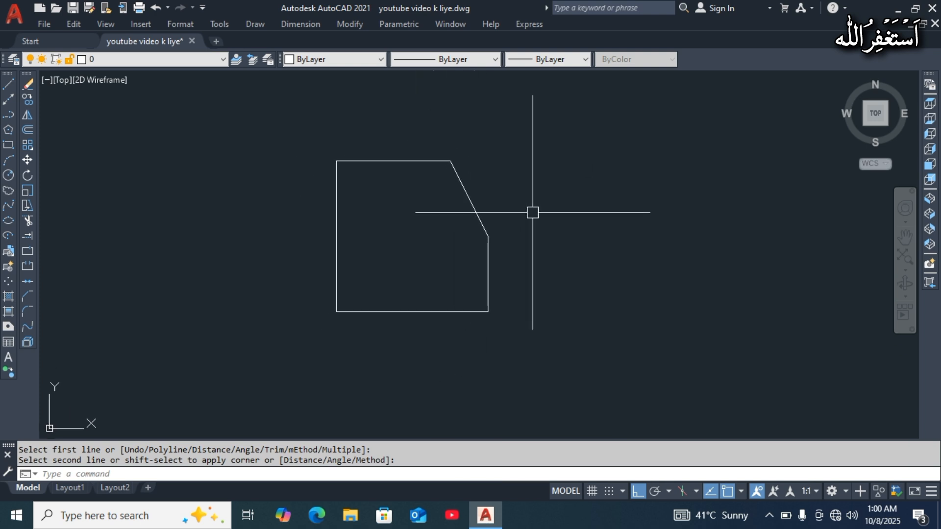